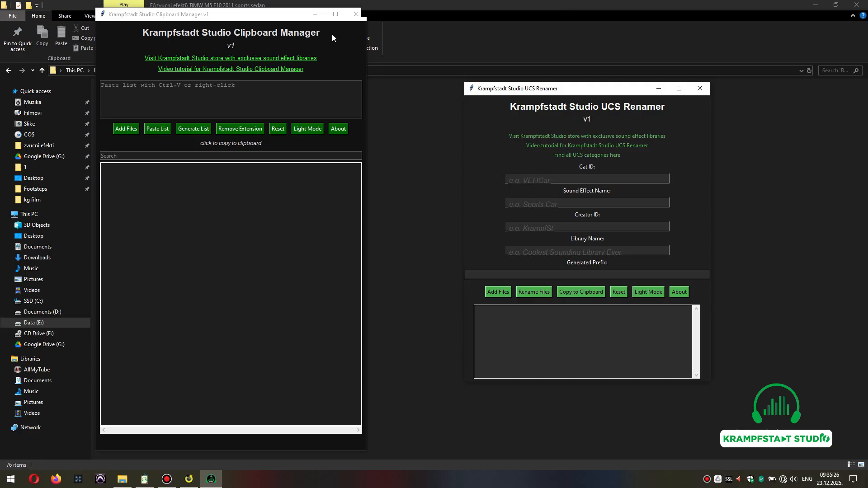
# Minimize the Clipboard Manager and move the UCS Renamer window toward the middle of the screen.
pyautogui.click(315, 14)
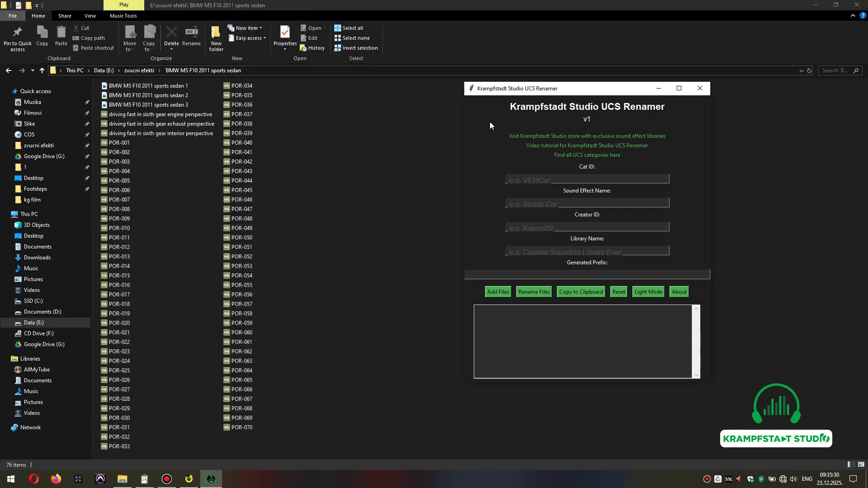
pyautogui.moveTo(605, 90); pyautogui.dragTo(548, 122)
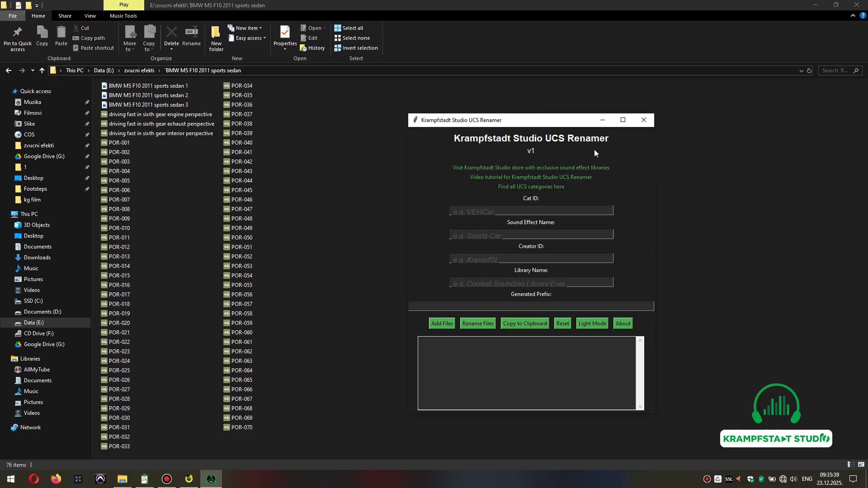
# Open the car photos in the folder and look through them, then close the viewer.
pyautogui.click(310, 140)
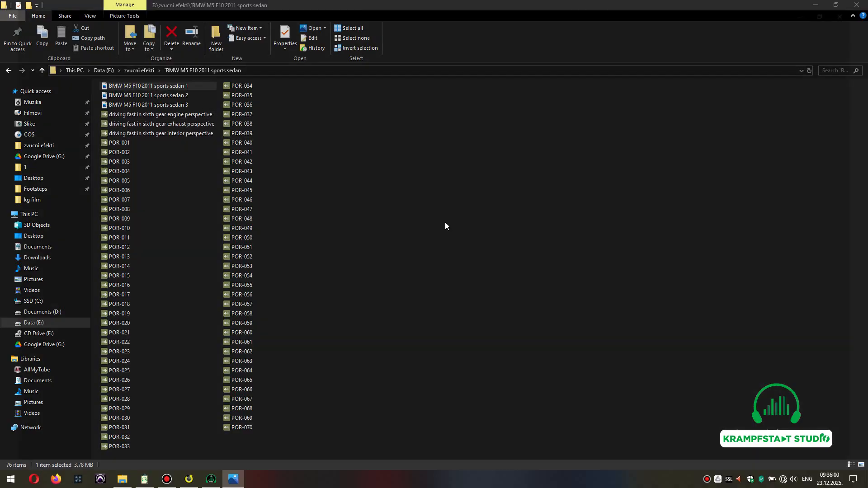
pyautogui.press('Return')
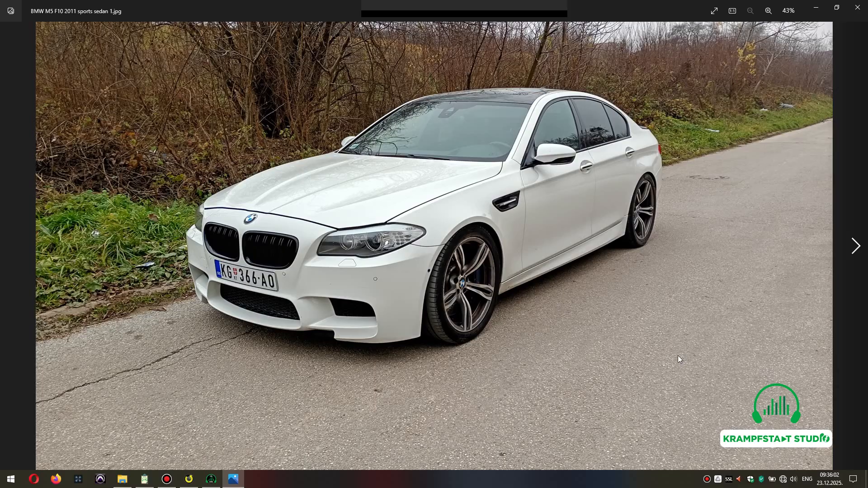
pyautogui.press('Right')
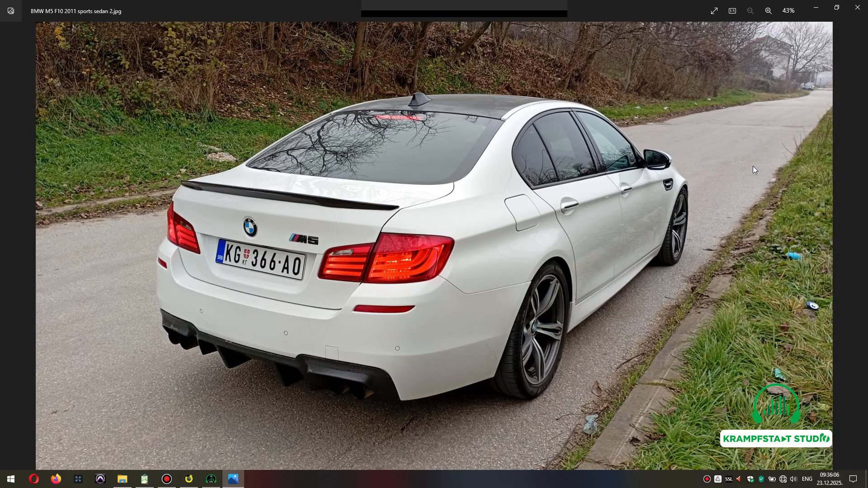
pyautogui.click(858, 8)
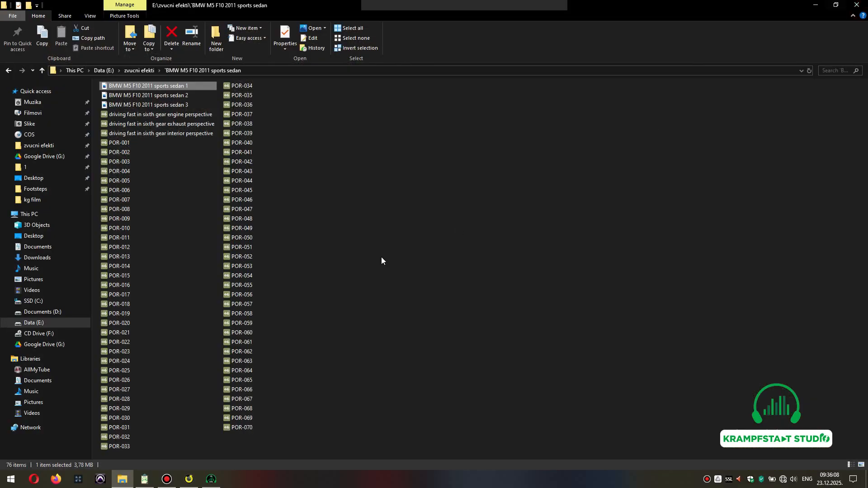
# Import the three 'driving fast in sixth gear' WAV recordings into Soundminer.
pyautogui.click(195, 484)
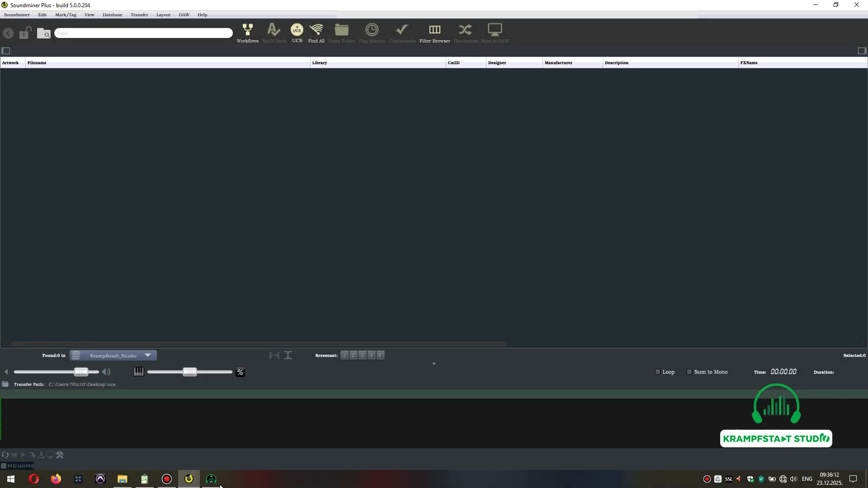
pyautogui.click(210, 479)
pyautogui.click(815, 6)
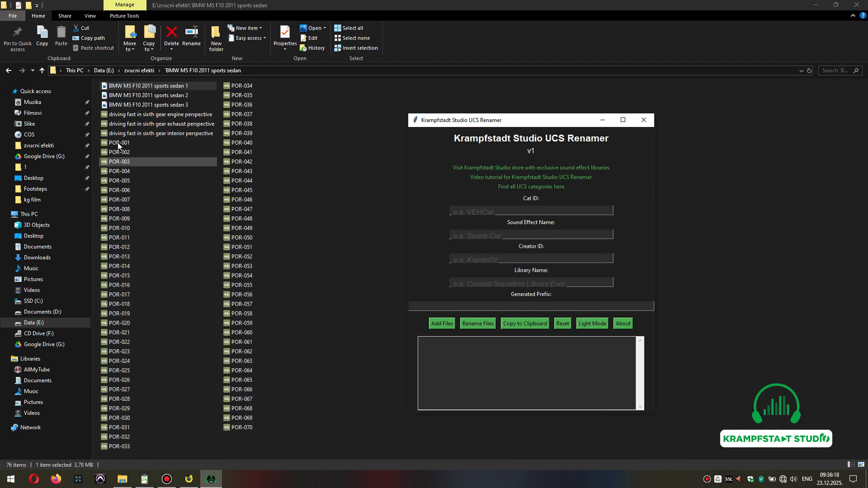
pyautogui.click(154, 114)
pyautogui.keyDown('shift'); pyautogui.click(166, 133); pyautogui.keyUp('shift')
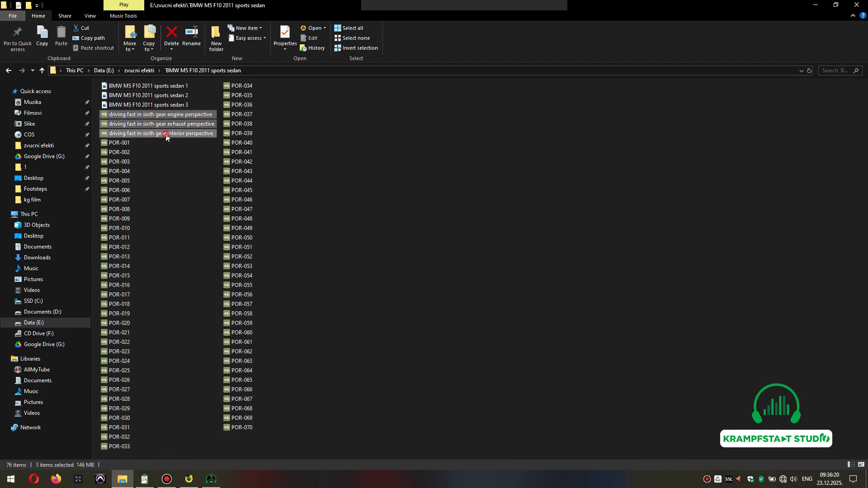
pyautogui.moveTo(173, 114); pyautogui.dragTo(383, 241)
pyautogui.hotkey('alt', 'Tab')
pyautogui.hotkey('alt', 'Tab')
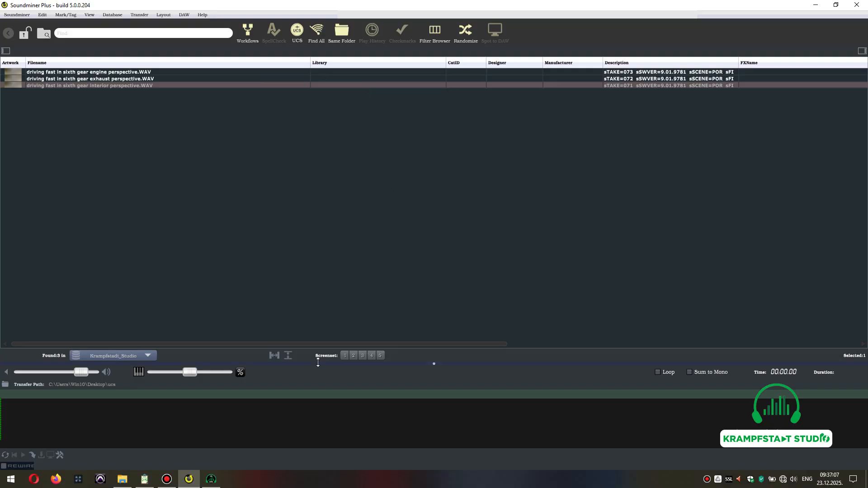
# Scroll across the Soundminer metadata columns to inspect the imported recordings' fields.
pyautogui.moveTo(318, 346); pyautogui.dragTo(434, 332)
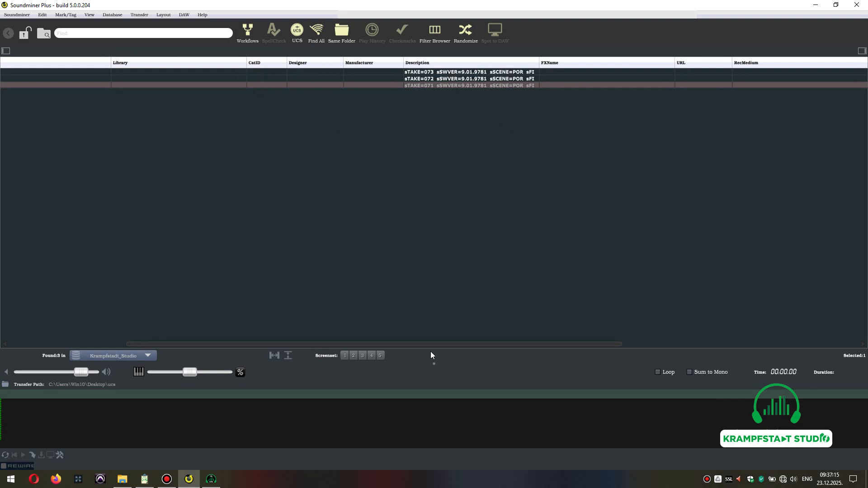
pyautogui.moveTo(443, 346); pyautogui.dragTo(654, 338)
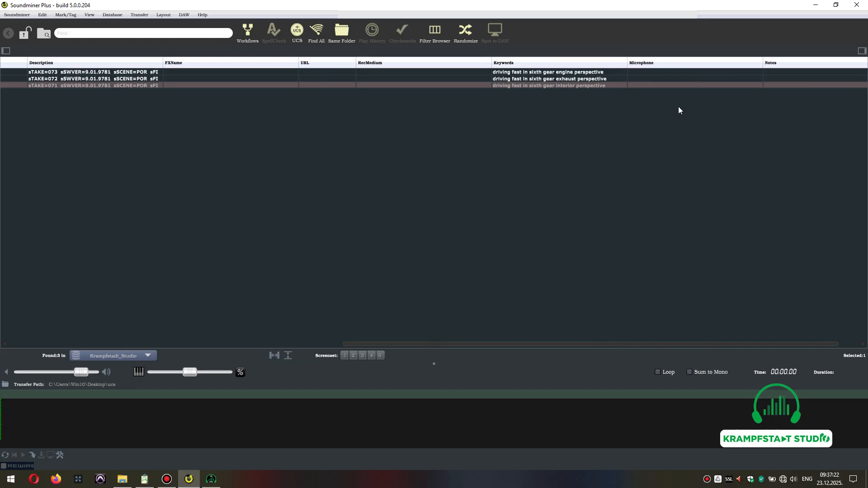
pyautogui.moveTo(548, 350); pyautogui.dragTo(114, 332)
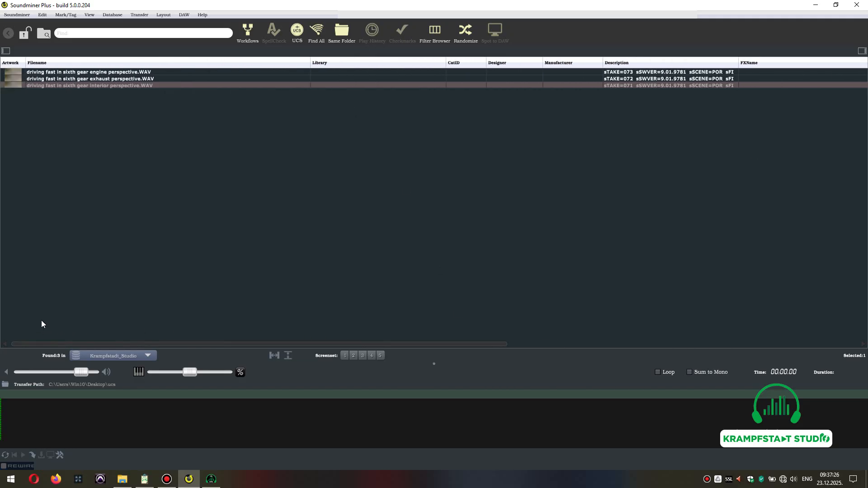
# Tag all three recordings with the UCS category VEHICLES-CAR using the UCS Tagger search for car.
pyautogui.click(119, 72)
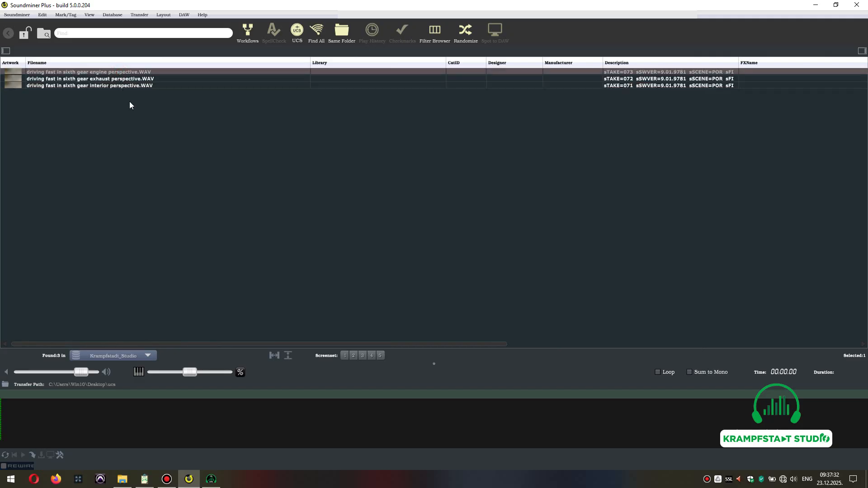
pyautogui.hotkey('ctrl', 'a')
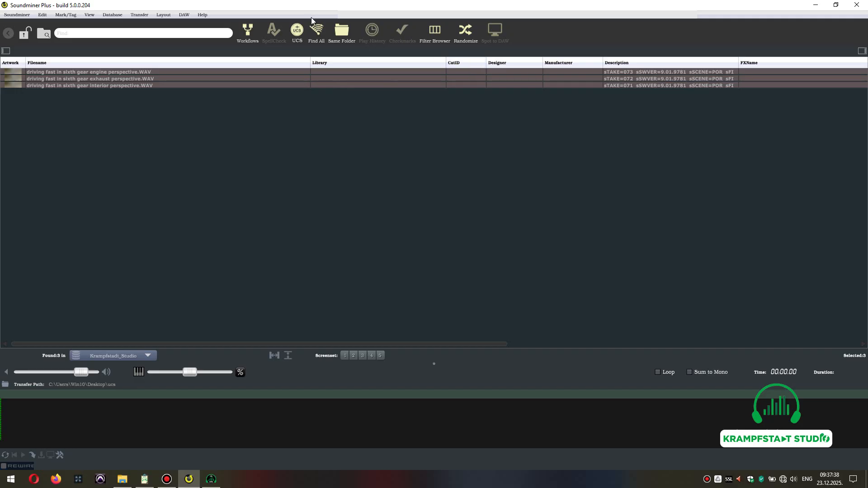
pyautogui.click(297, 31)
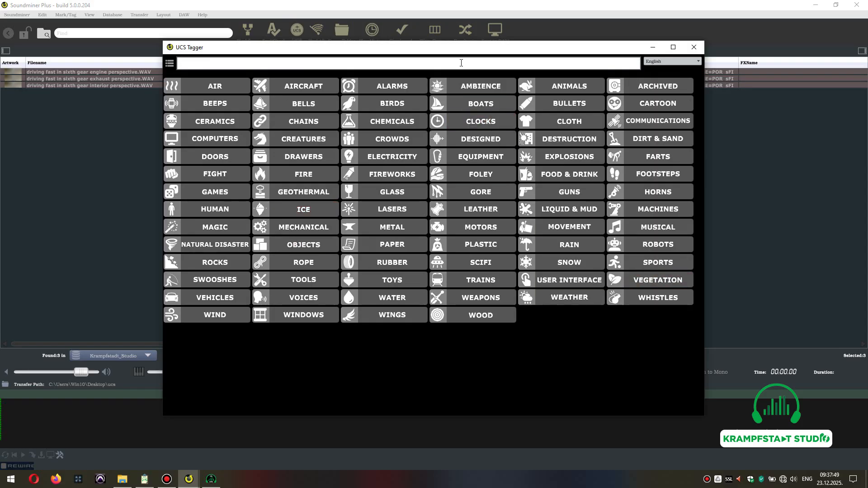
pyautogui.write('car')
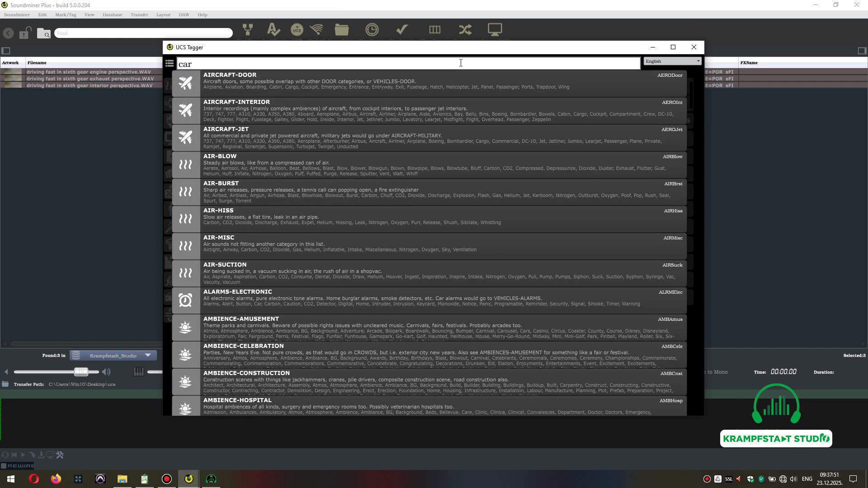
pyautogui.scroll(-15, 454, 223)
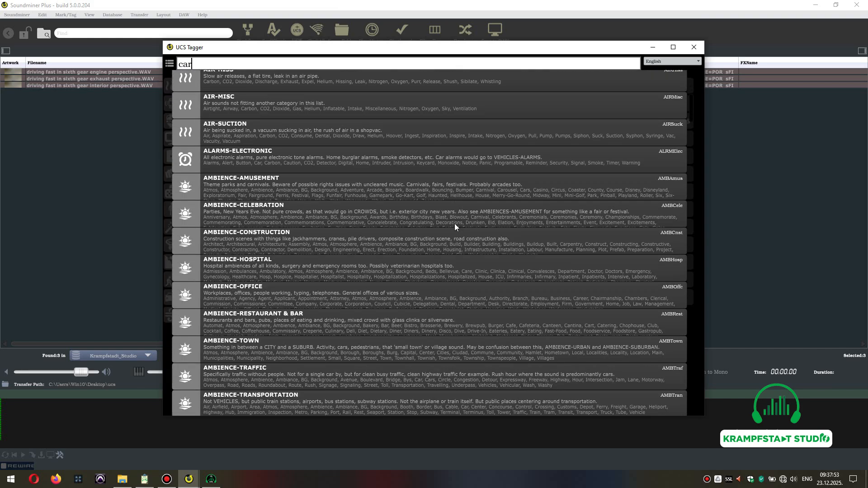
pyautogui.scroll(-15, 453, 224)
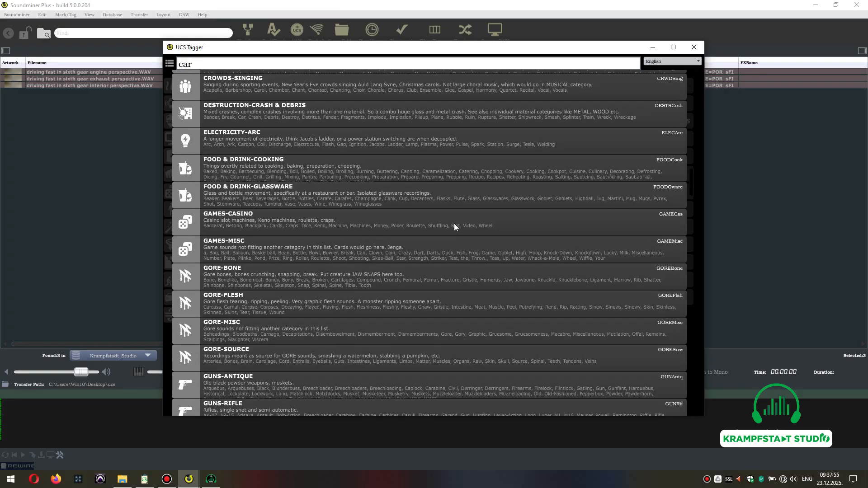
pyautogui.scroll(-15, 451, 276)
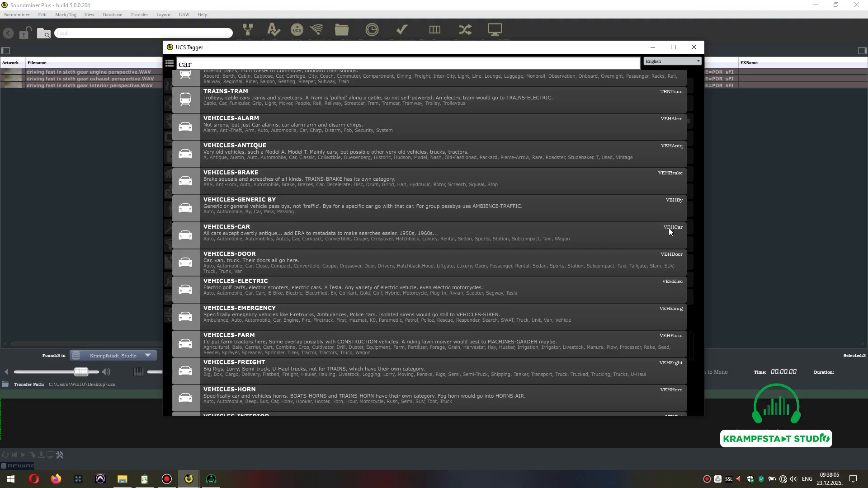
pyautogui.click(308, 233)
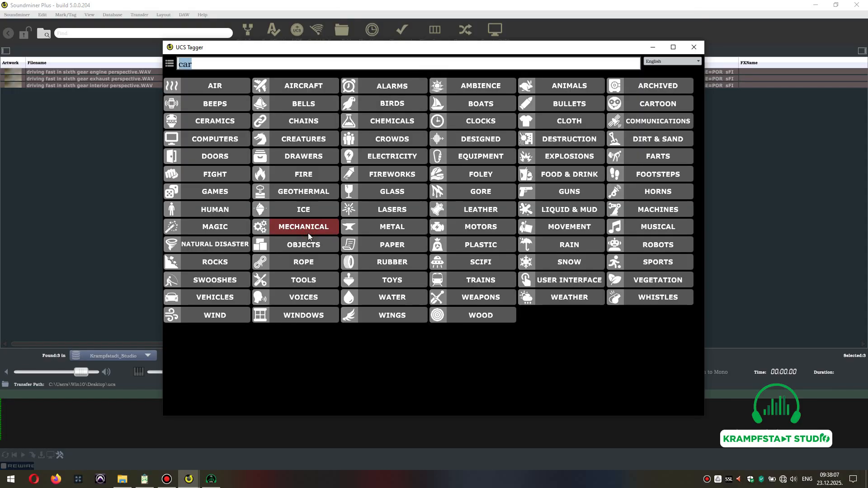
pyautogui.click(694, 48)
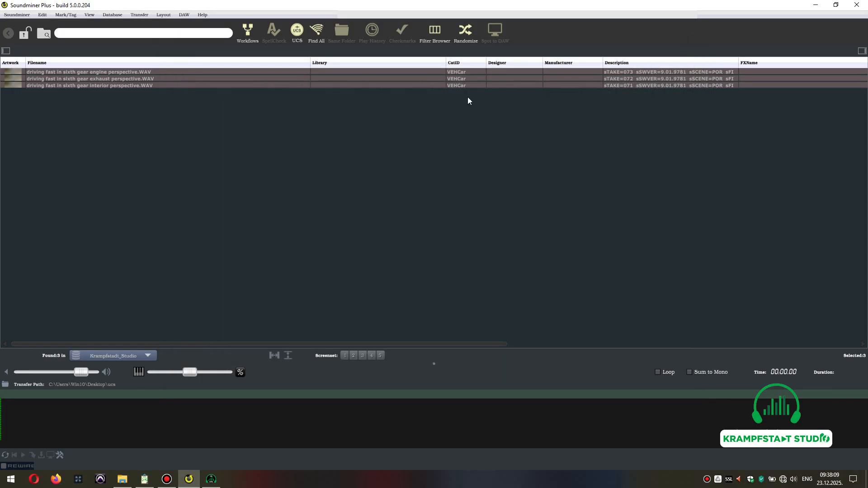
# Open the third recording's CatID value for editing and copy VEHCar.
pyautogui.click(460, 96)
pyautogui.click(465, 85)
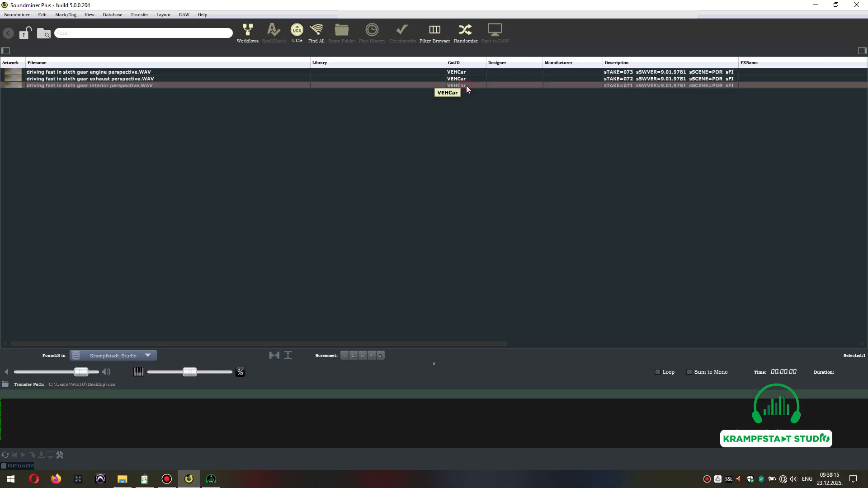
pyautogui.doubleClick(466, 86)
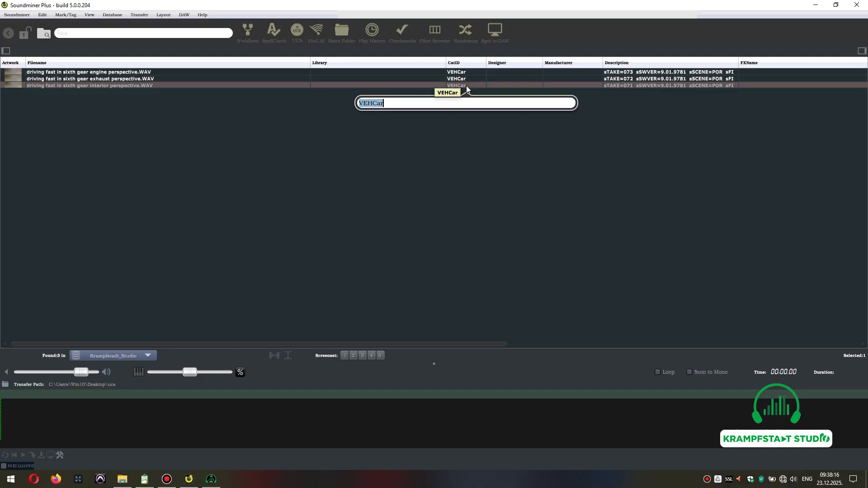
pyautogui.rightClick(369, 104)
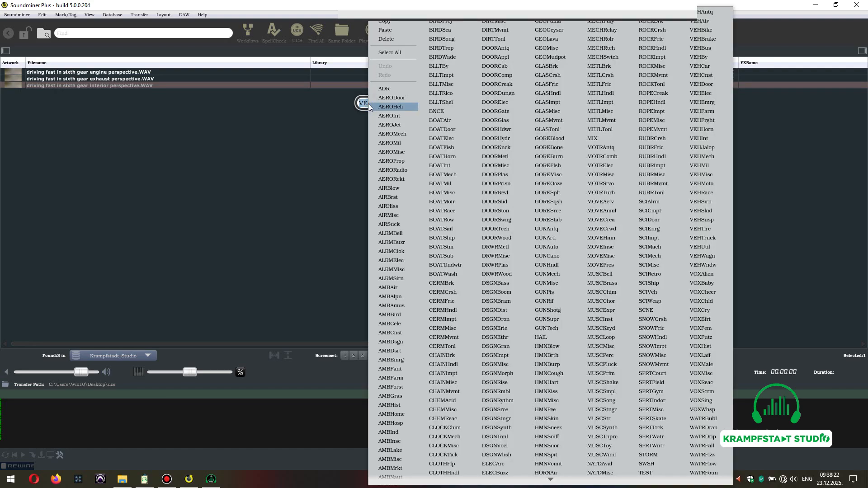
pyautogui.click(396, 25)
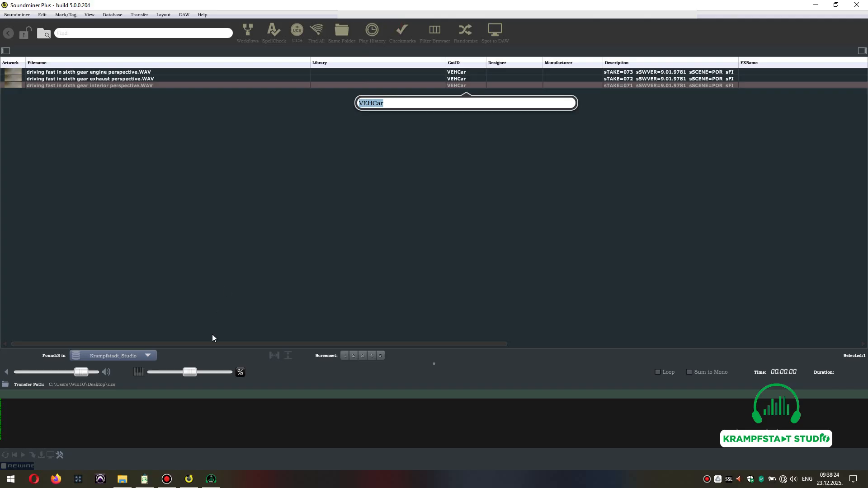
# Paste VEHCar into the UCS Renamer's Cat ID field.
pyautogui.click(211, 480)
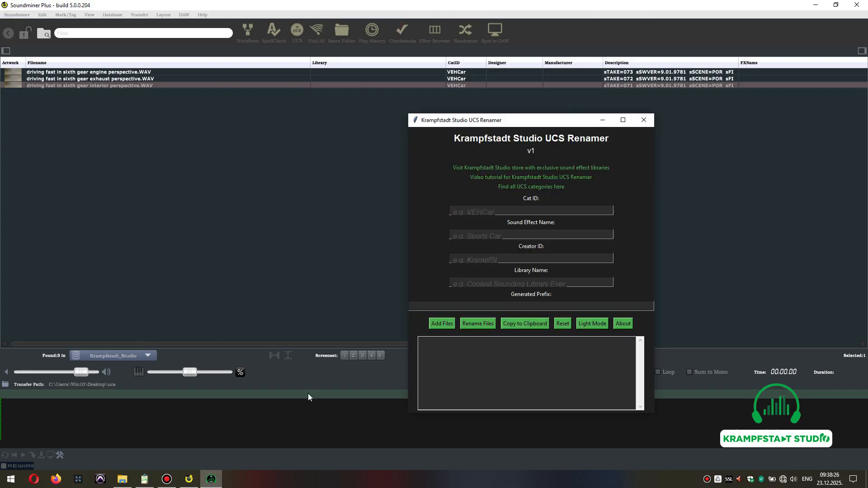
pyautogui.click(819, 6)
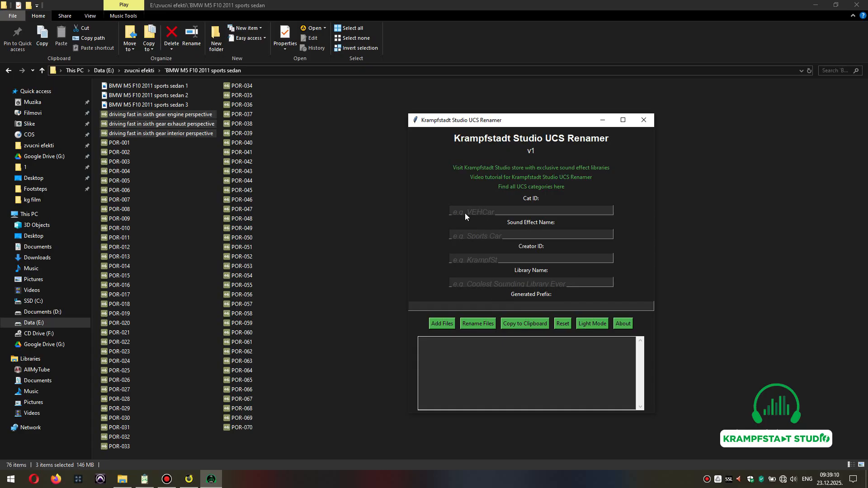
pyautogui.rightClick(480, 212)
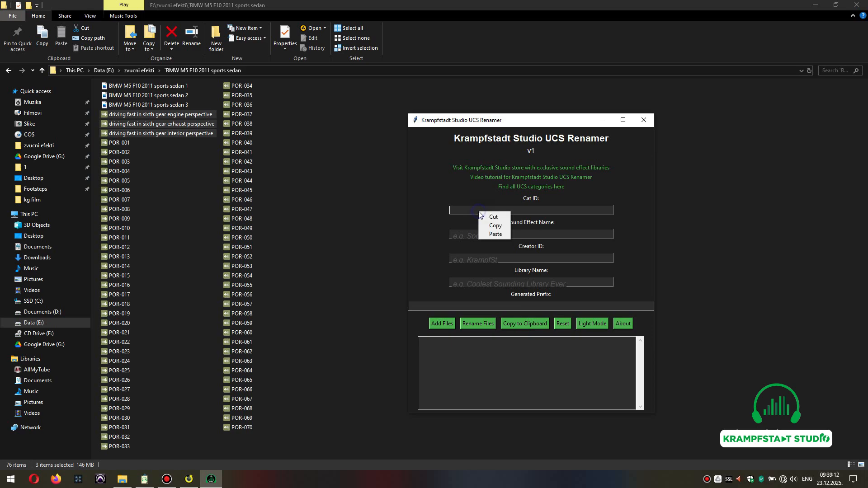
pyautogui.click(491, 234)
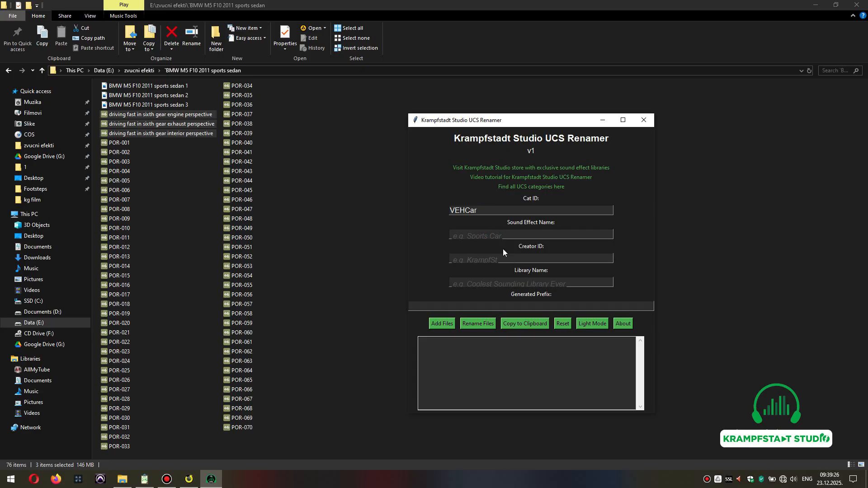
# Set the Sound Effect Name to sports sedan.
pyautogui.click(498, 235)
pyautogui.write('sports')
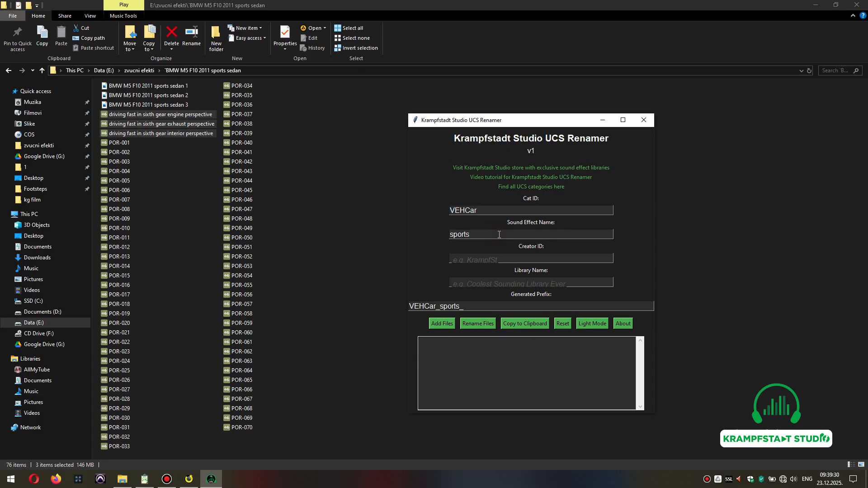
pyautogui.write(' sedan')
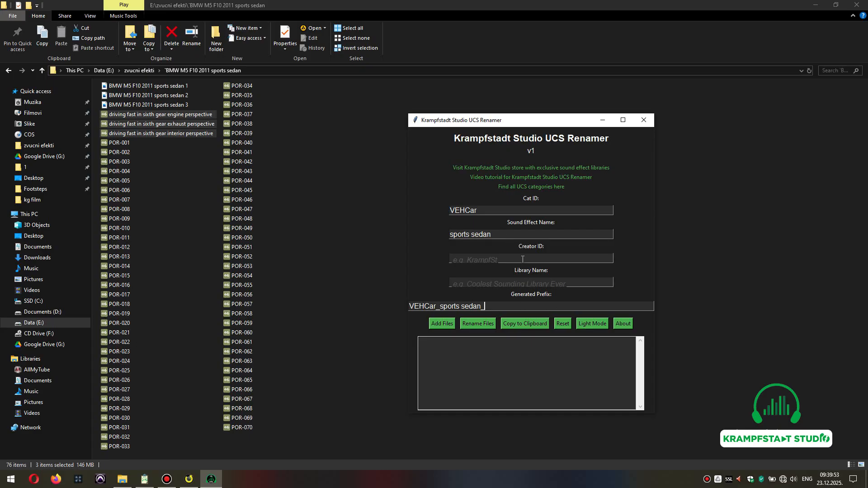
pyautogui.click(523, 259)
pyautogui.write('KrampfSt')
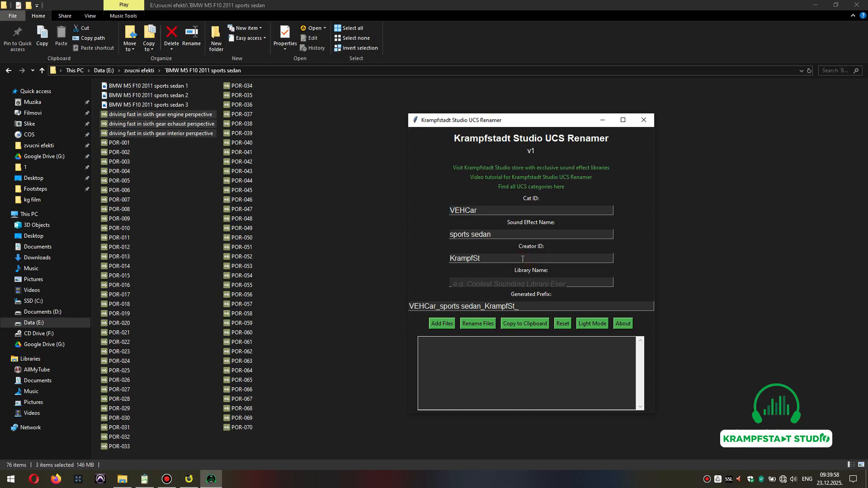
# Copy BMW M5 F10 2011 from the photo's file name and paste it as the Library Name.
pyautogui.click(531, 284)
pyautogui.click(158, 86)
pyautogui.press('F2')
pyautogui.moveTo(183, 86); pyautogui.dragTo(103, 89)
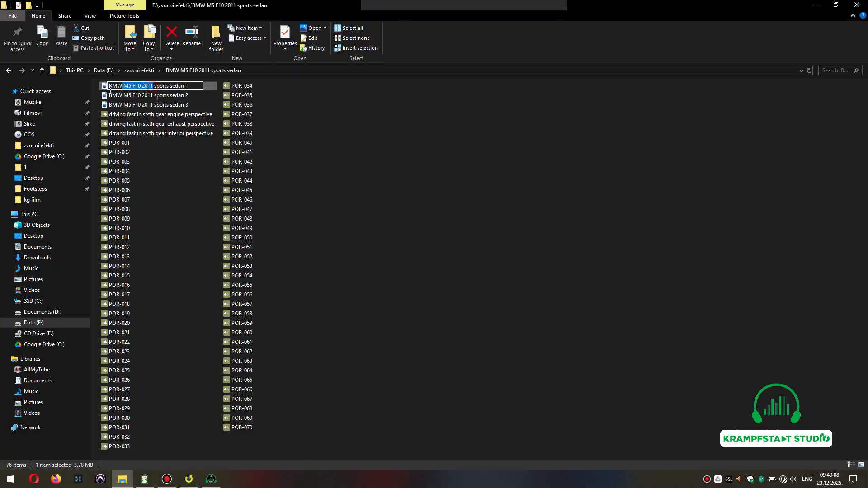
pyautogui.click(211, 480)
pyautogui.write('BMW M5 F10 2011')
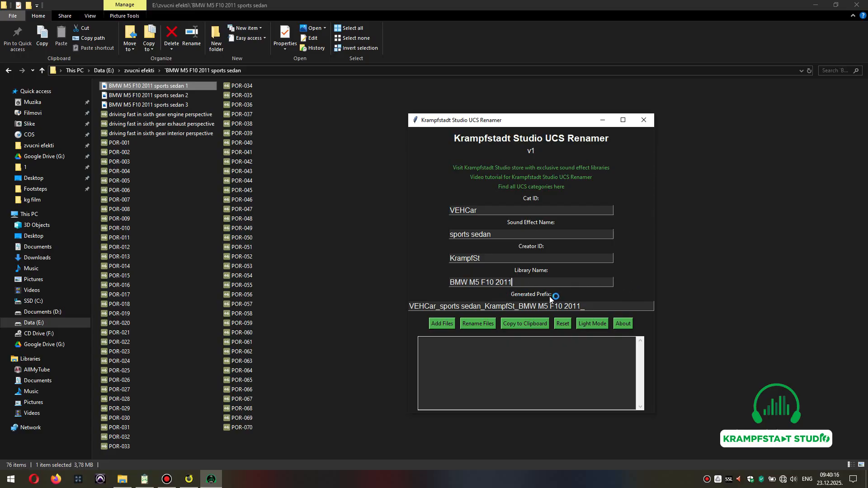
# Copy the generated prefix VEHCar_sports sedan_KrampfSt_BMW M5 F10 2011_ from the renamer.
pyautogui.click(594, 304)
pyautogui.moveTo(588, 307); pyautogui.dragTo(380, 313)
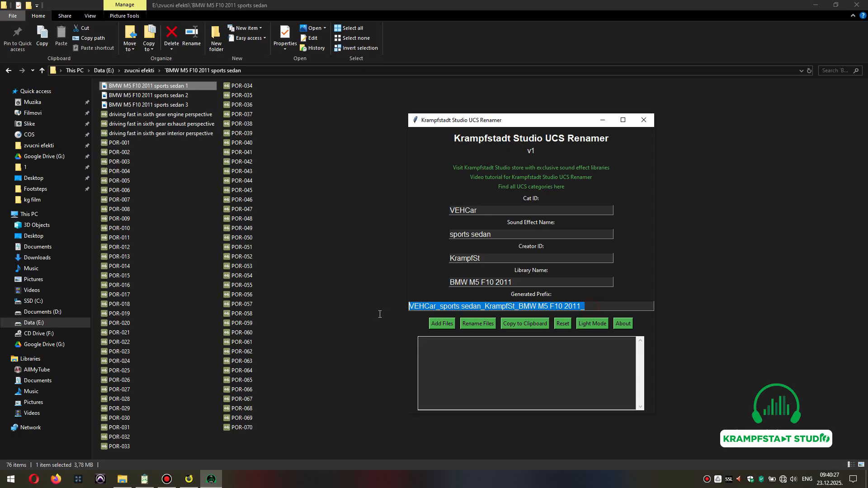
pyautogui.rightClick(456, 307)
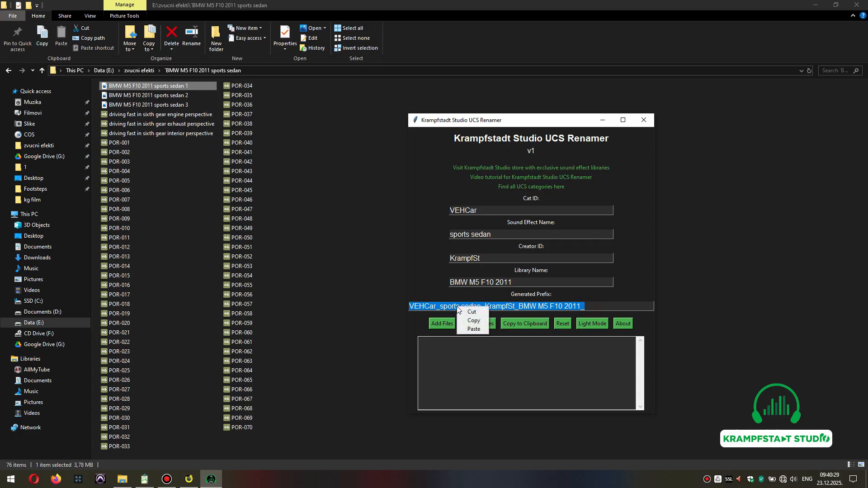
pyautogui.click(477, 321)
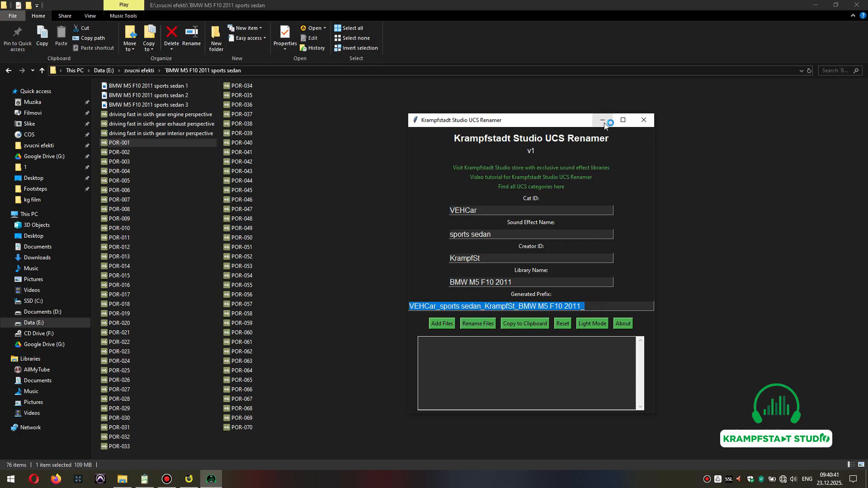
# Rename the engine perspective recording in the folder by inserting the copied prefix at the start of its name.
pyautogui.click(643, 120)
pyautogui.click(116, 115)
pyautogui.click(116, 113)
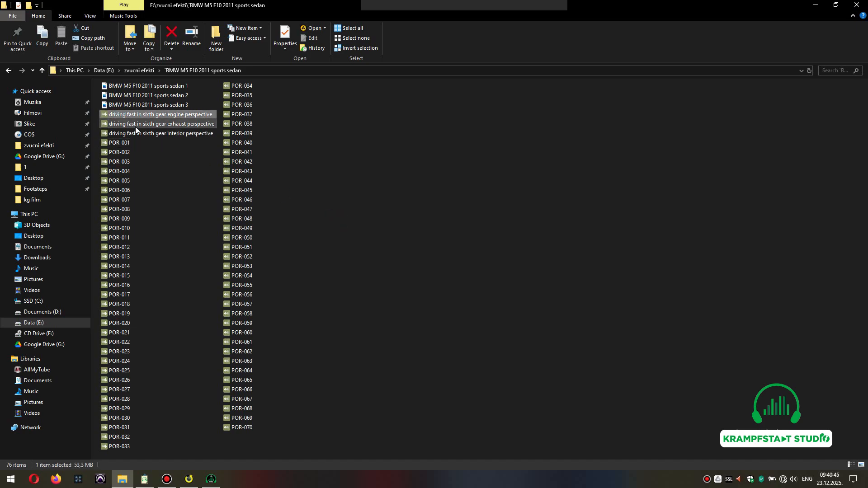
pyautogui.press('Home')
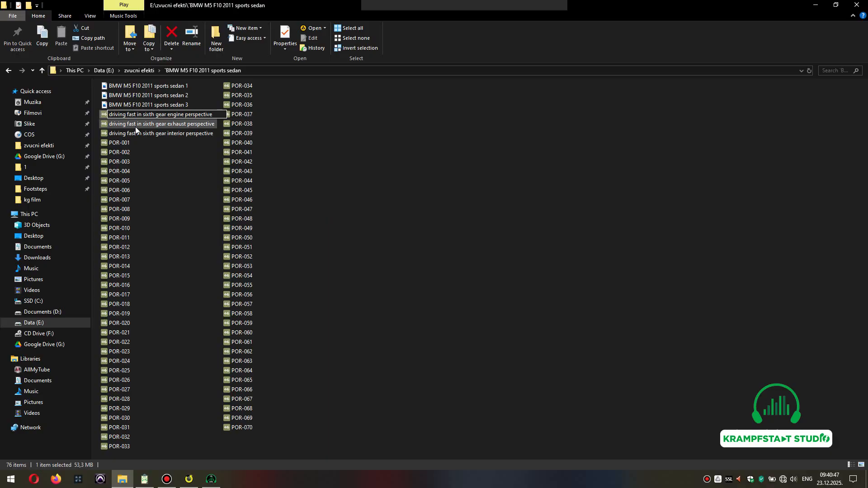
pyautogui.hotkey('ctrl', 'v')
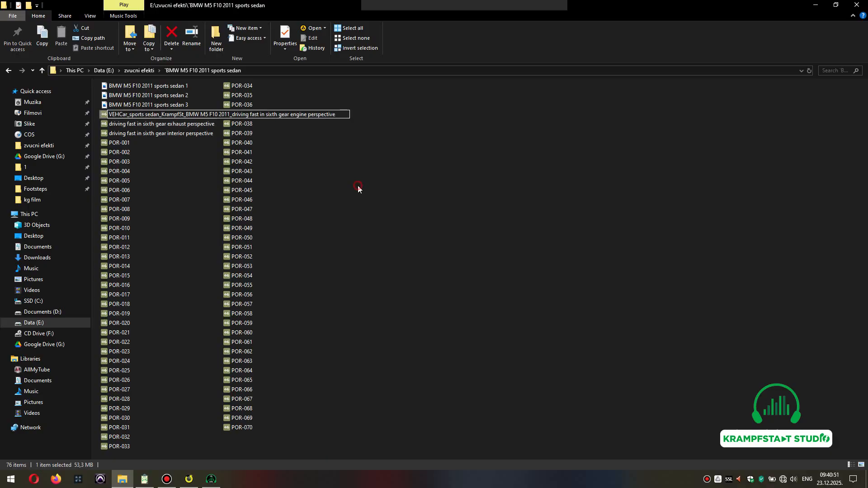
pyautogui.click(358, 187)
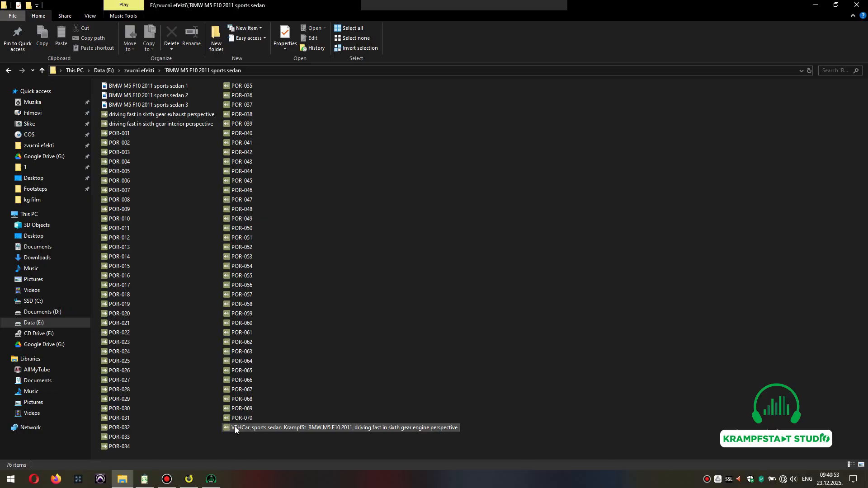
pyautogui.click(406, 427)
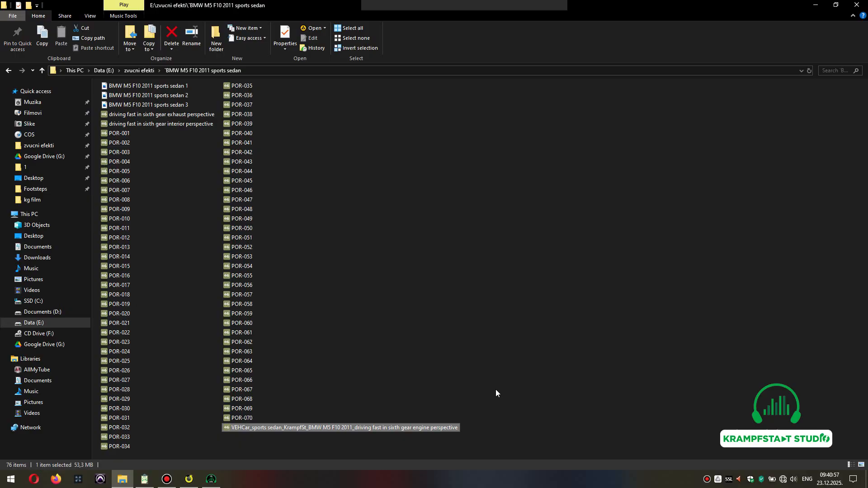
# Add the exhaust and interior perspective recordings from the BMW M5 F10 2011 sports sedan folder to the renamer's file list.
pyautogui.click(187, 480)
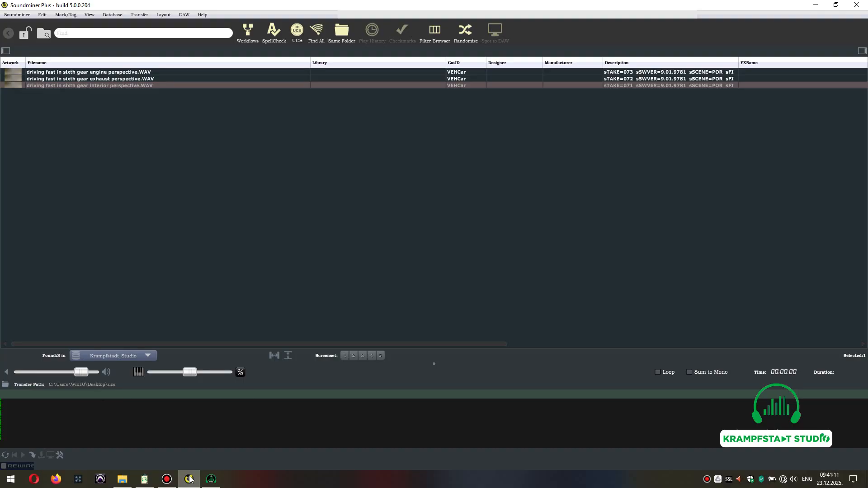
pyautogui.click(189, 479)
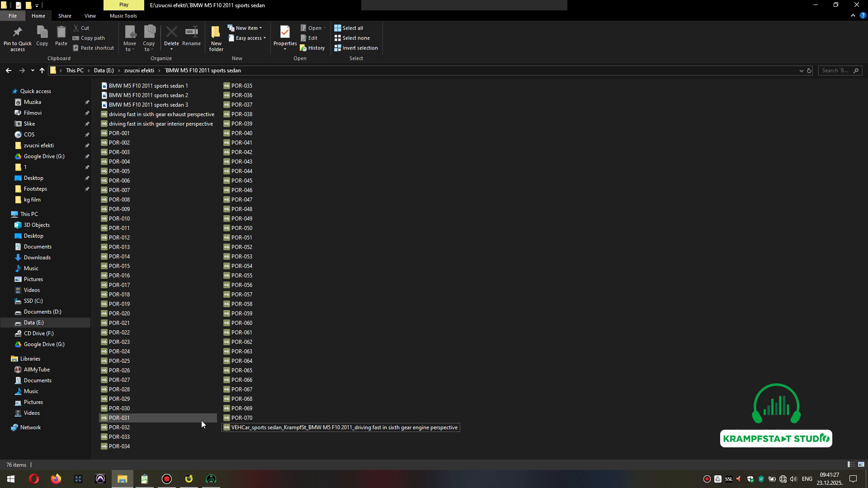
pyautogui.click(211, 479)
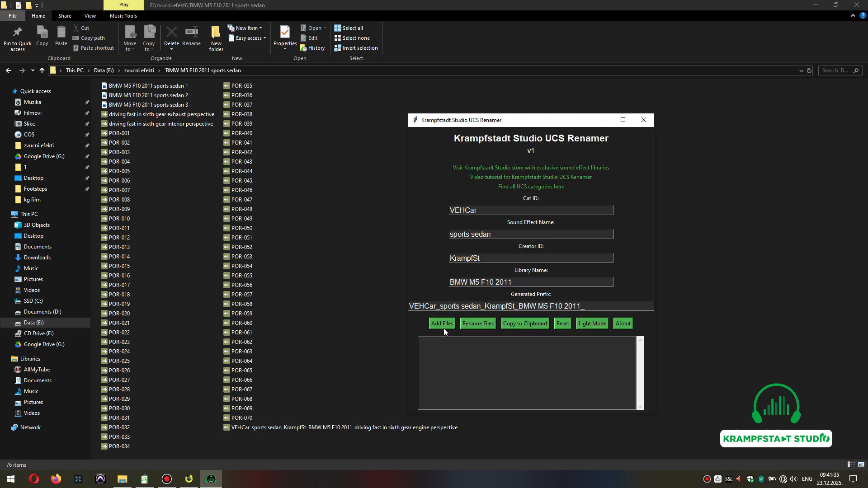
pyautogui.click(442, 324)
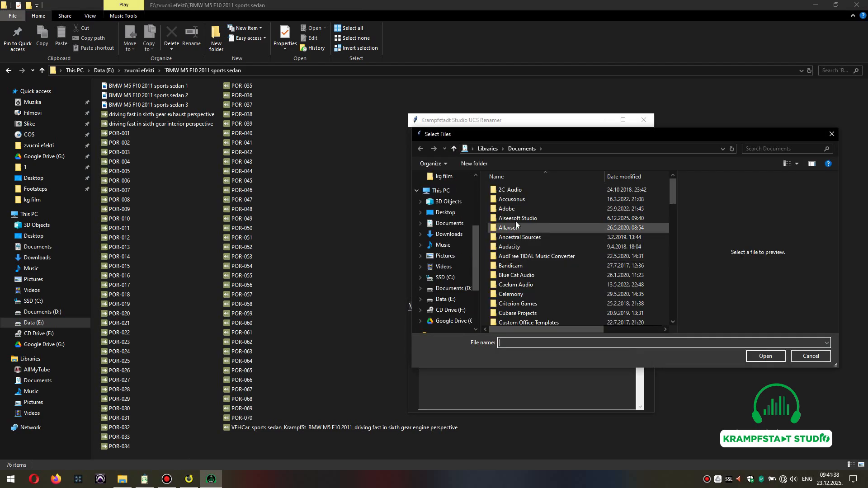
pyautogui.click(453, 289)
pyautogui.scroll(-1, 534, 267)
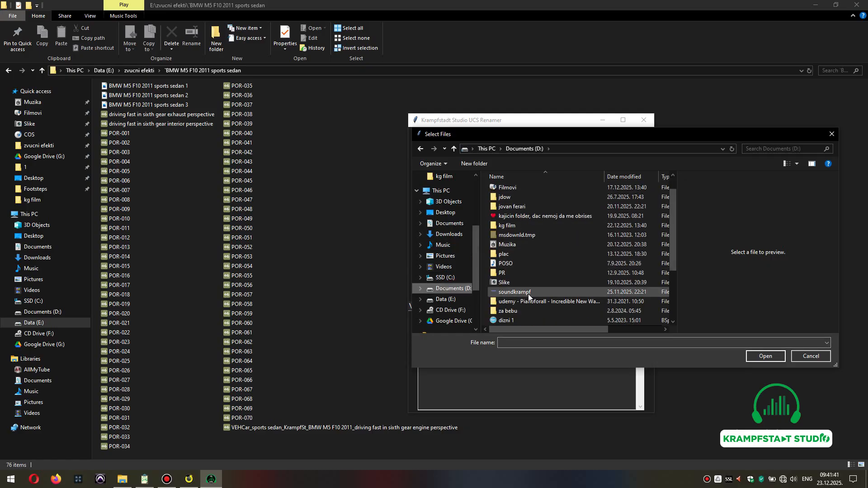
pyautogui.click(448, 299)
pyautogui.doubleClick(503, 208)
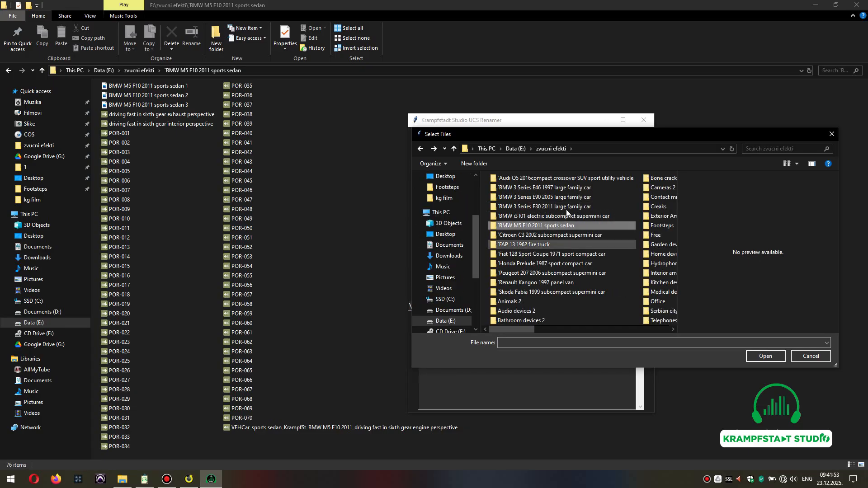
pyautogui.click(552, 293)
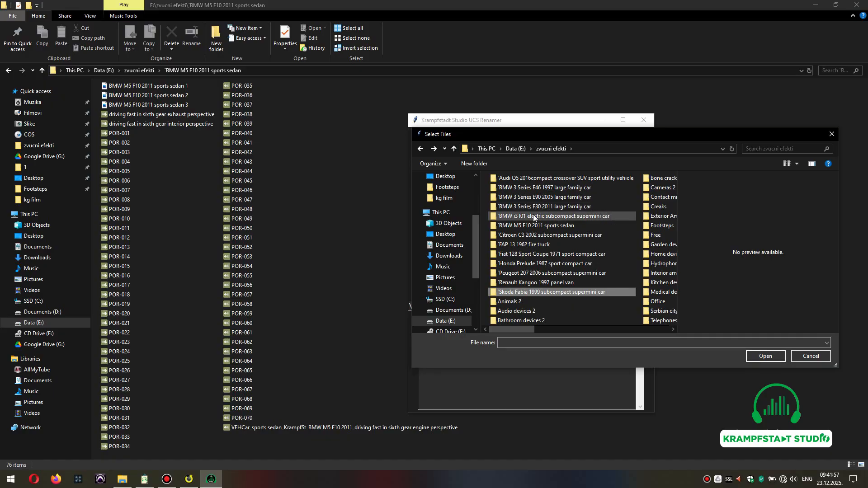
pyautogui.click(537, 227)
pyautogui.doubleClick(537, 226)
pyautogui.click(548, 217)
pyautogui.keyDown('ctrl'); pyautogui.click(545, 208); pyautogui.keyUp('ctrl')
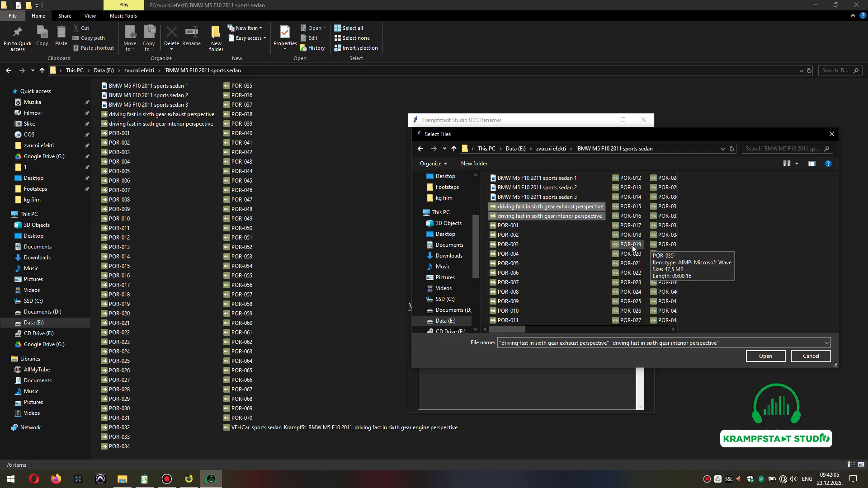
pyautogui.click(764, 356)
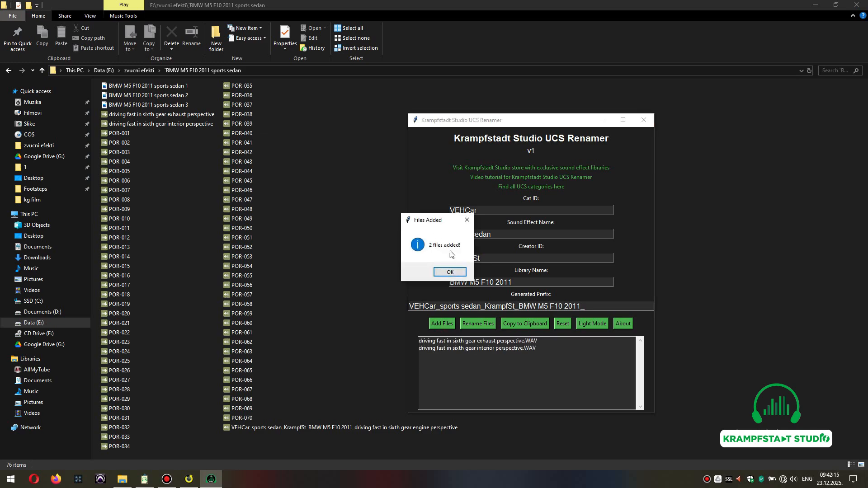
pyautogui.click(451, 273)
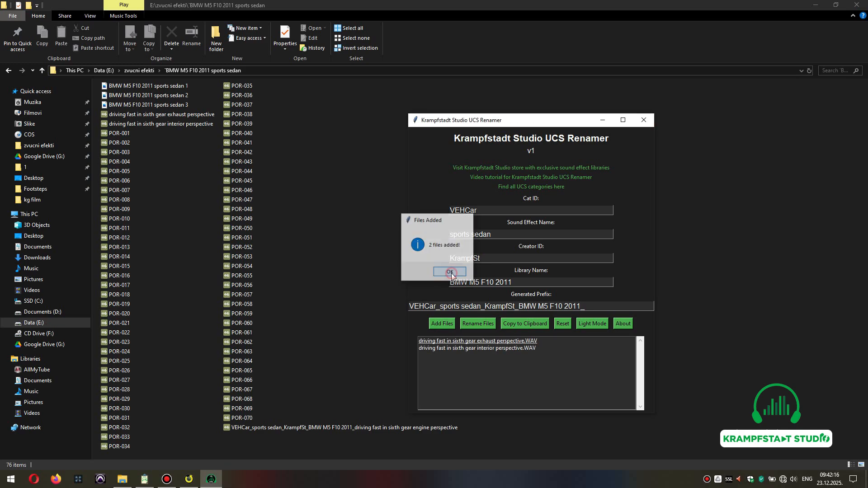
# Batch-rename the two added recordings with the generated prefix.
pyautogui.click(533, 372)
pyautogui.click(552, 342)
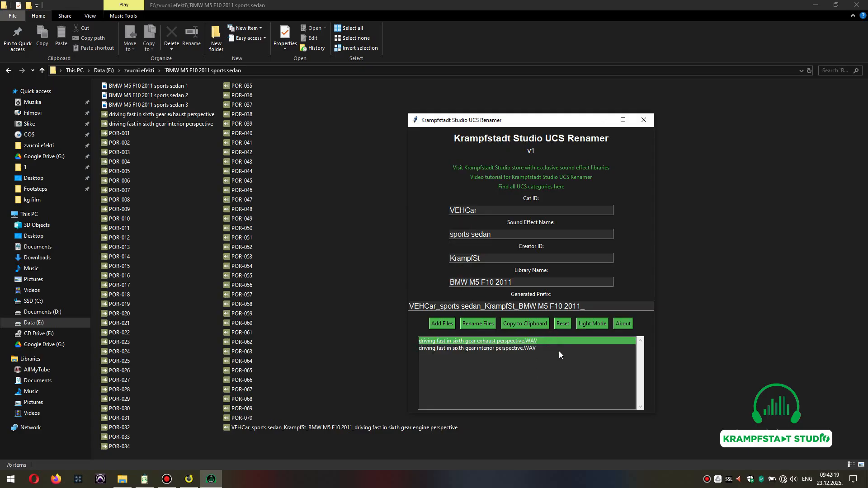
pyautogui.click(559, 355)
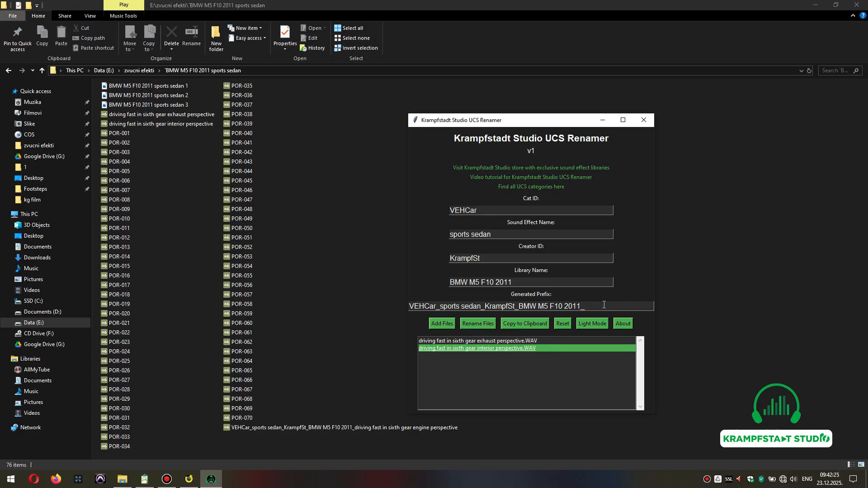
pyautogui.click(484, 324)
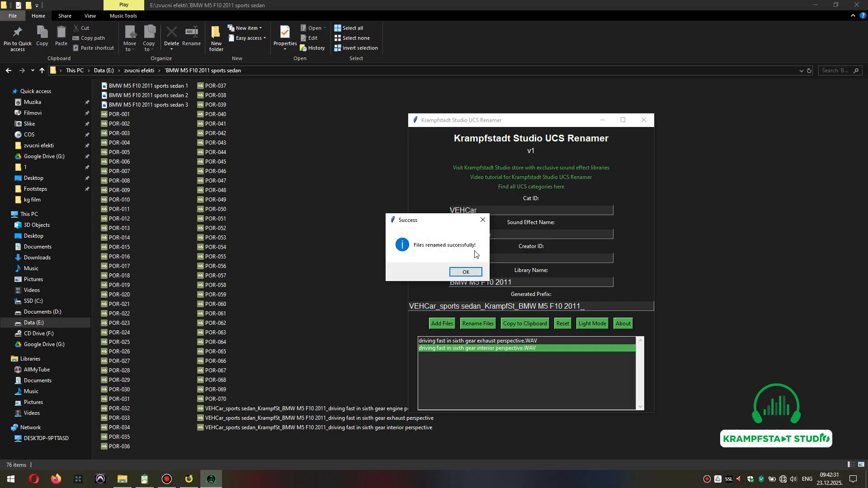
pyautogui.click(466, 271)
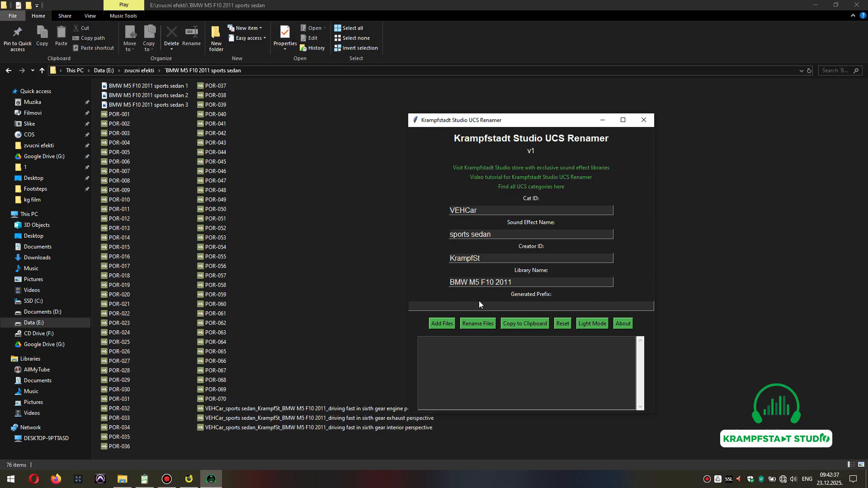
# Move the renamer window and regenerate the prefix from the entered fields.
pyautogui.moveTo(553, 120); pyautogui.dragTo(618, 105)
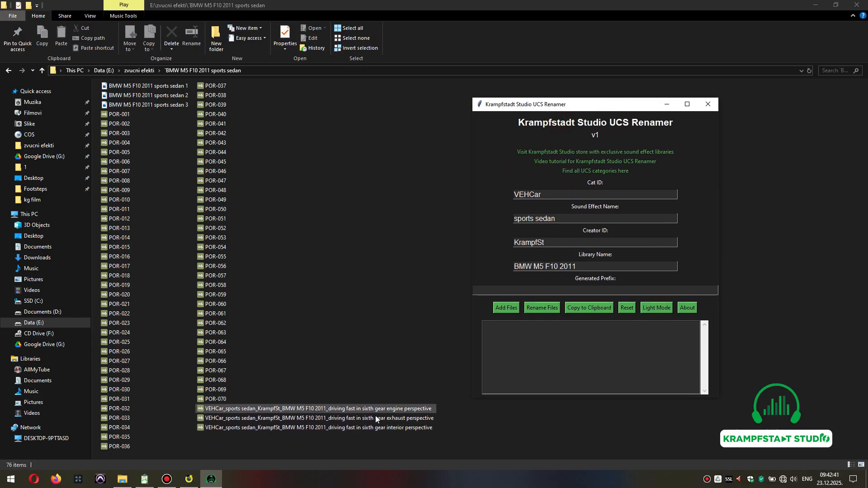
pyautogui.moveTo(568, 104); pyautogui.dragTo(527, 104)
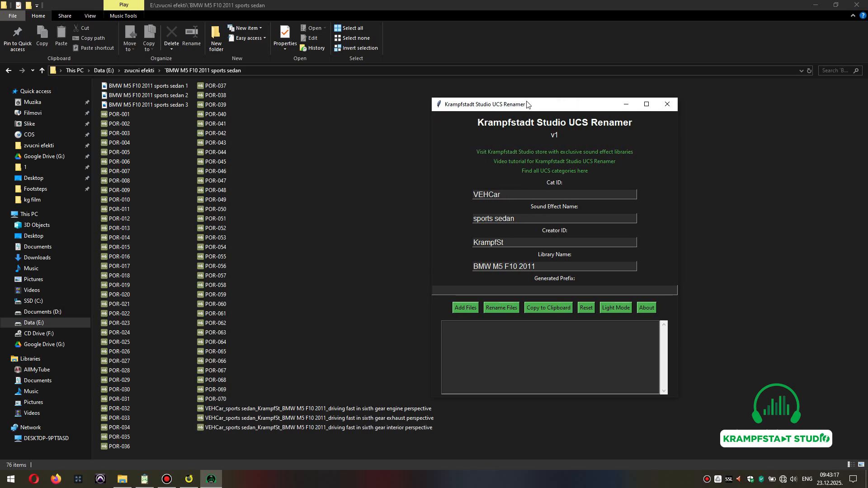
pyautogui.click(541, 293)
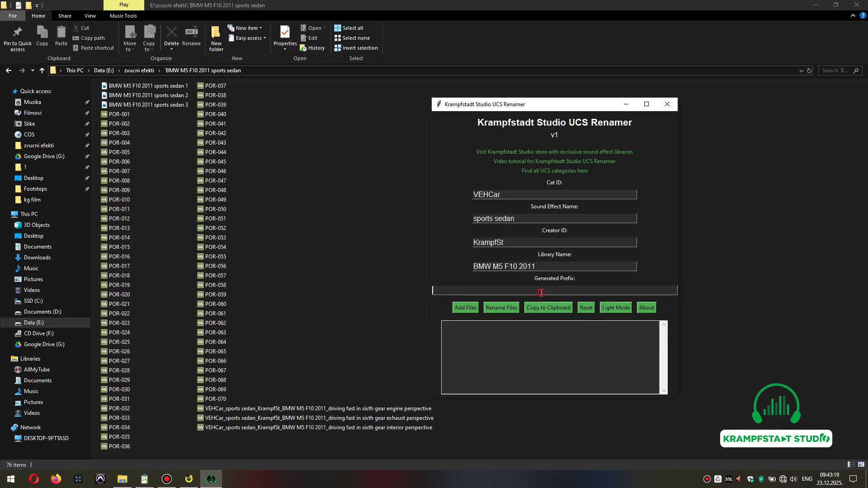
pyautogui.press('Return')
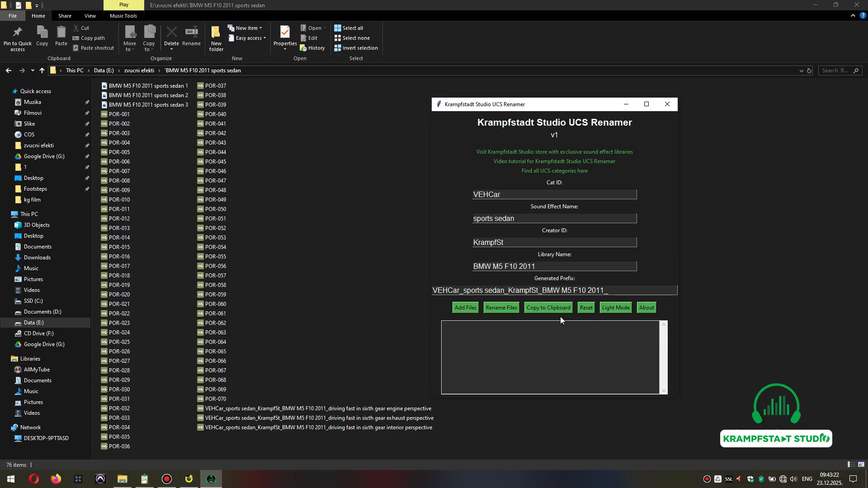
# Copy the generated prefix to the clipboard using the renamer's copy function.
pyautogui.moveTo(611, 291); pyautogui.dragTo(433, 292)
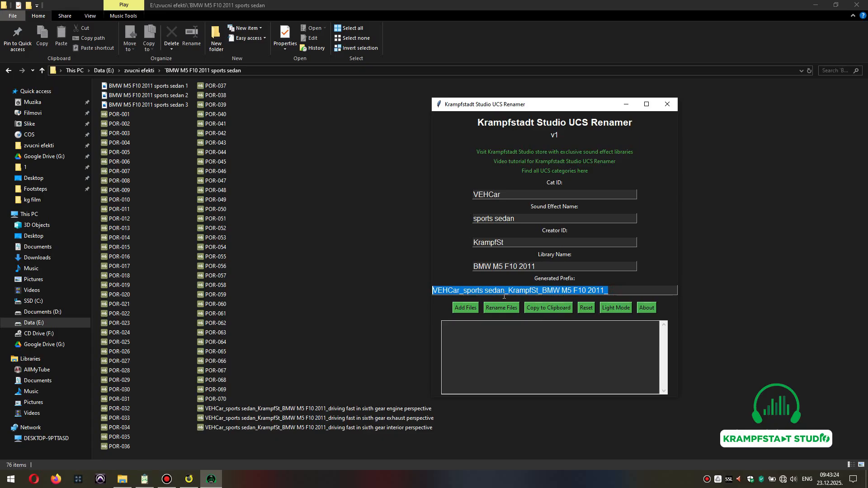
pyautogui.rightClick(508, 295)
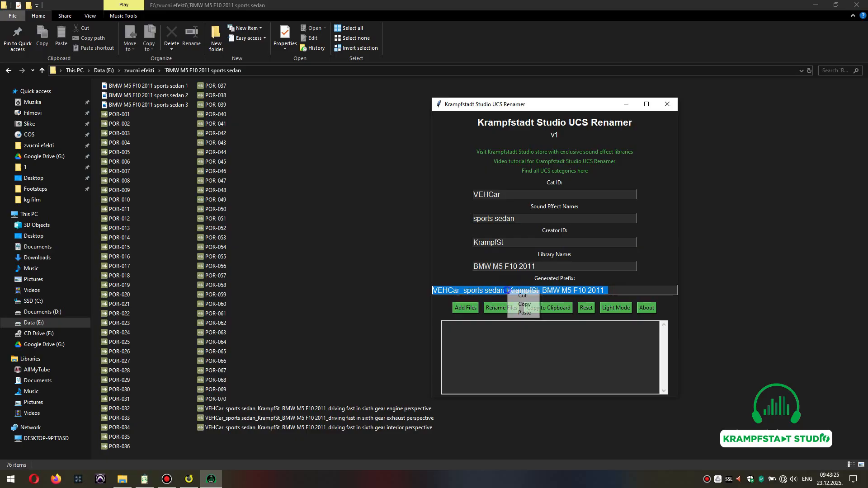
pyautogui.click(640, 288)
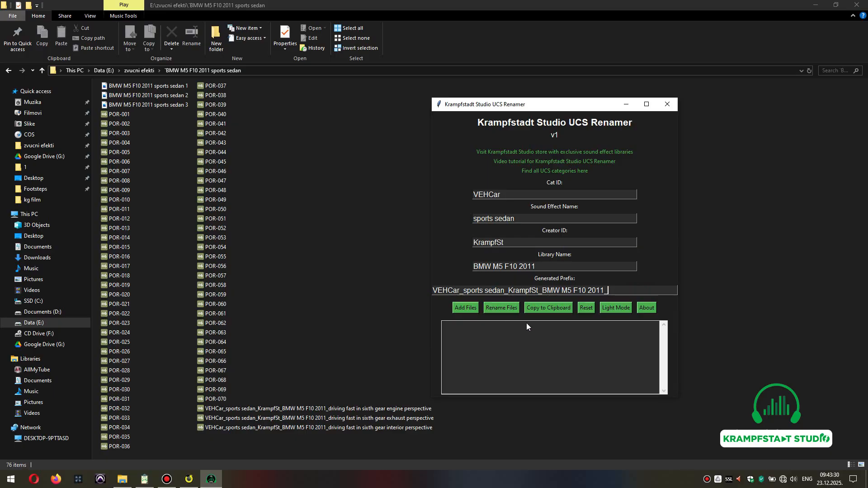
pyautogui.click(547, 308)
pyautogui.click(554, 309)
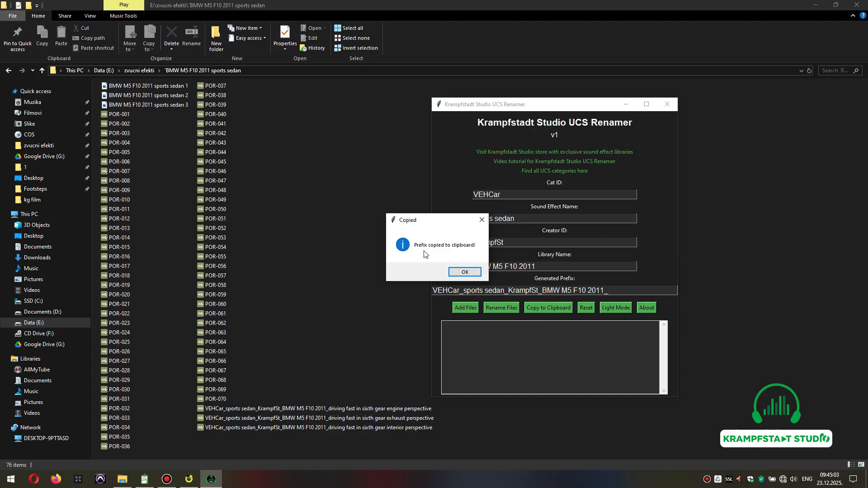
pyautogui.click(473, 272)
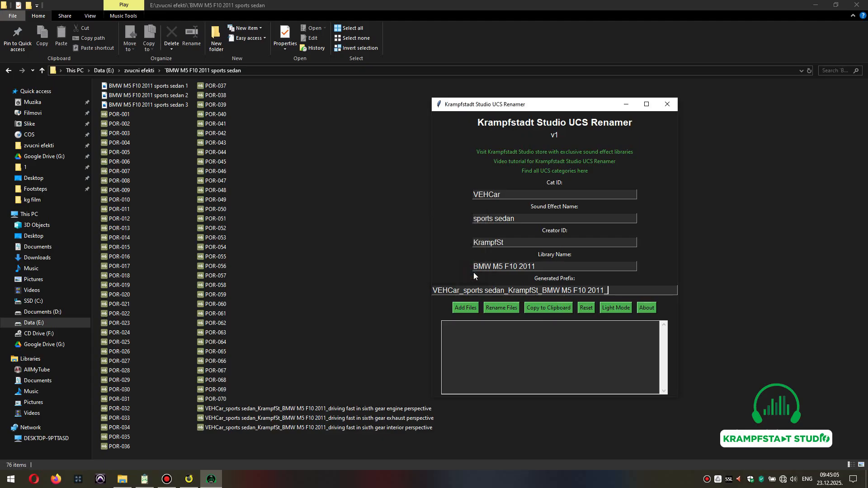
# Reset all renamer fields and toggle the theme to light mode and back to dark.
pyautogui.click(590, 310)
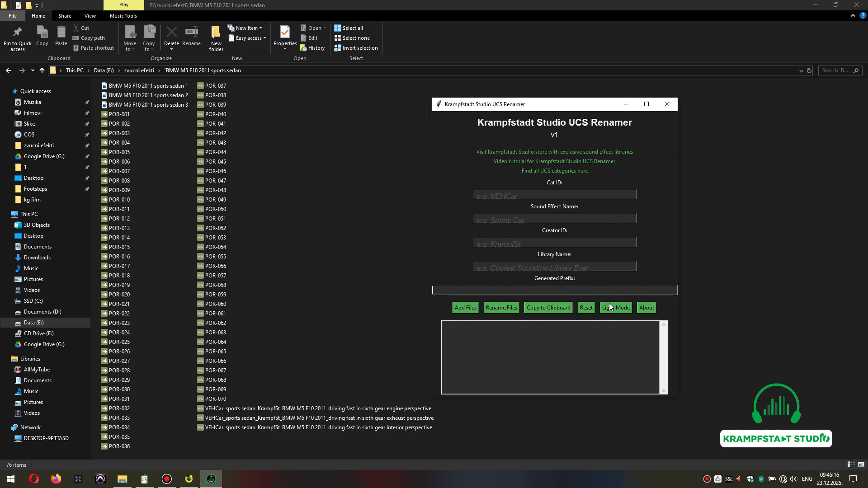
pyautogui.click(624, 310)
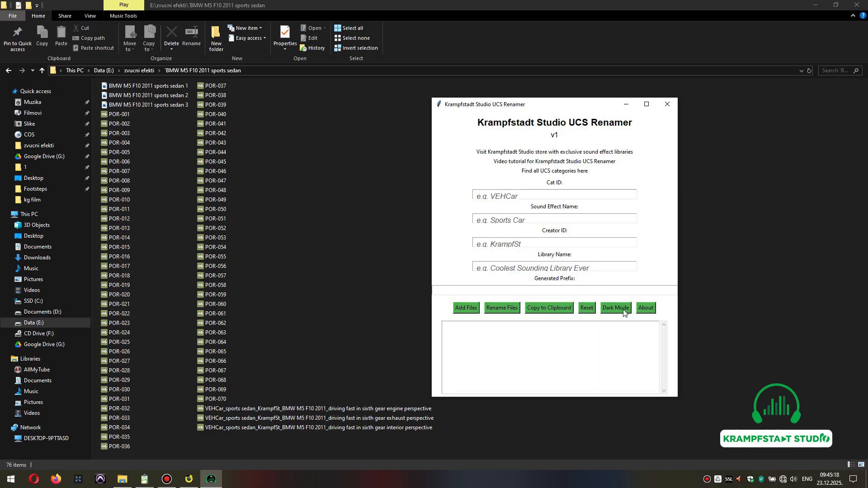
pyautogui.click(623, 310)
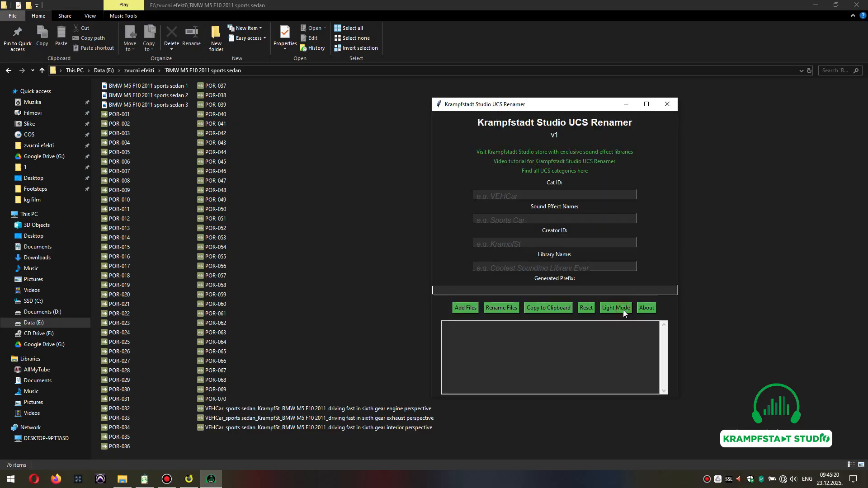
# Open the renamer's About information, read it, and close it.
pyautogui.click(647, 308)
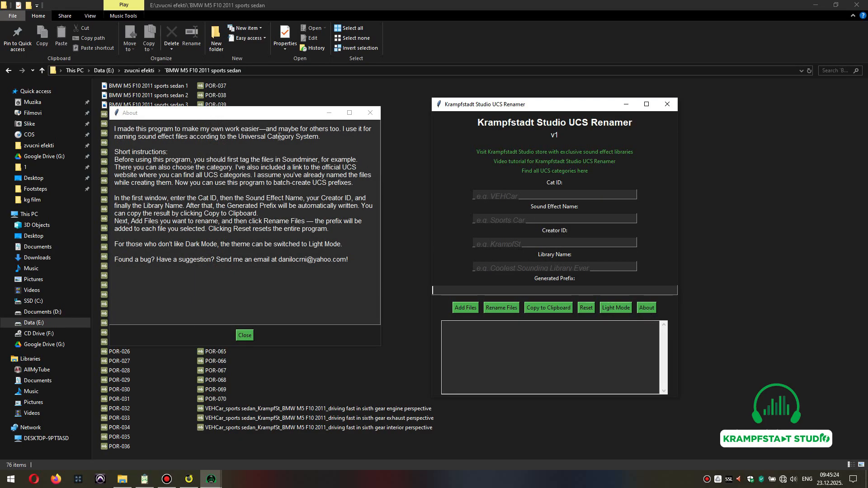
pyautogui.click(377, 115)
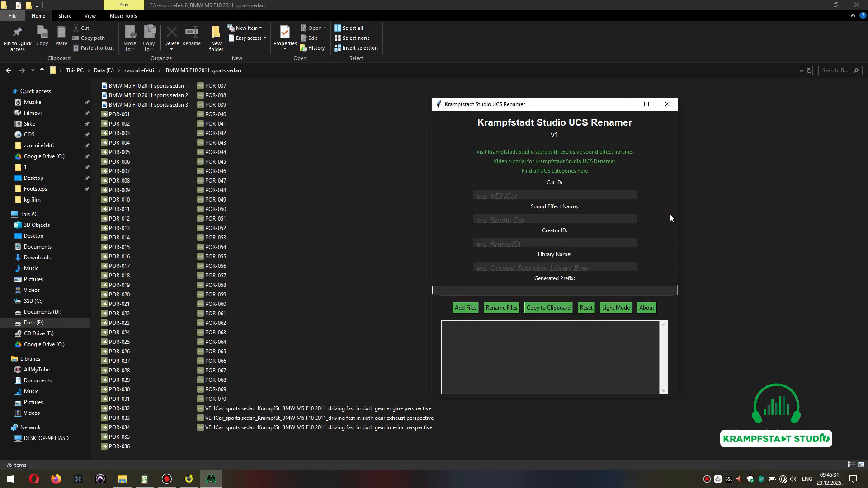